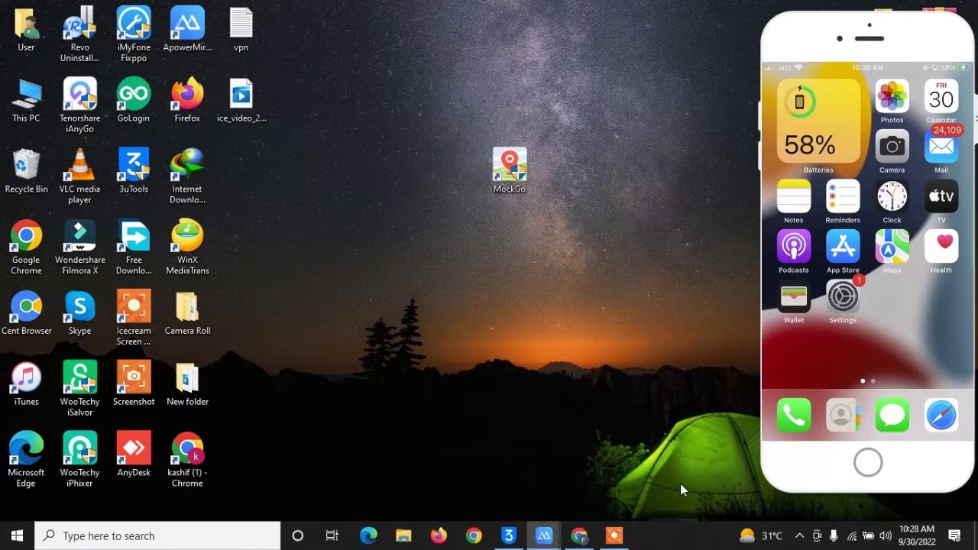
Scroll through the Foneazy MockGo product page, then minimize Chrome to the desktop.
left_click(580, 539)
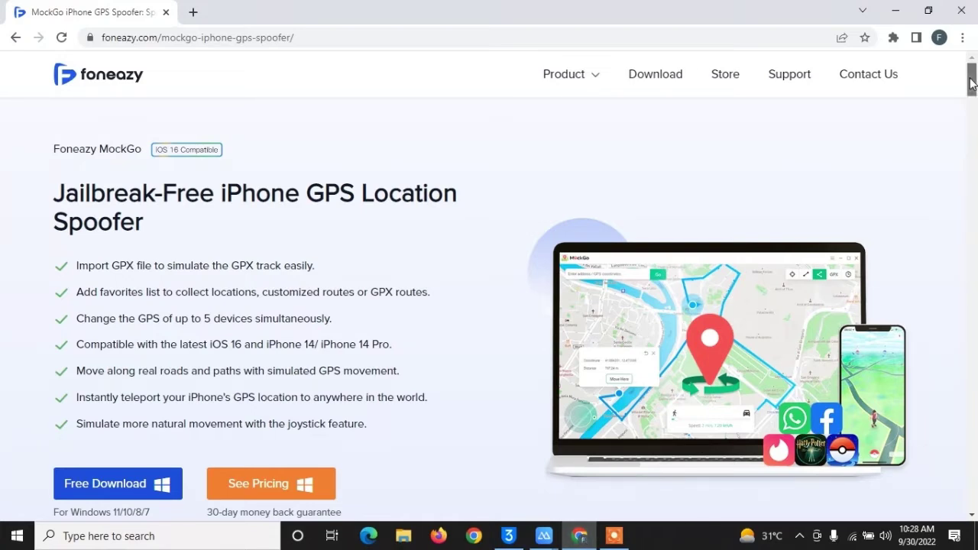
mouse_move(972, 84)
left_mouse_down()
mouse_move(973, 129)
mouse_move(968, 86)
left_mouse_up()
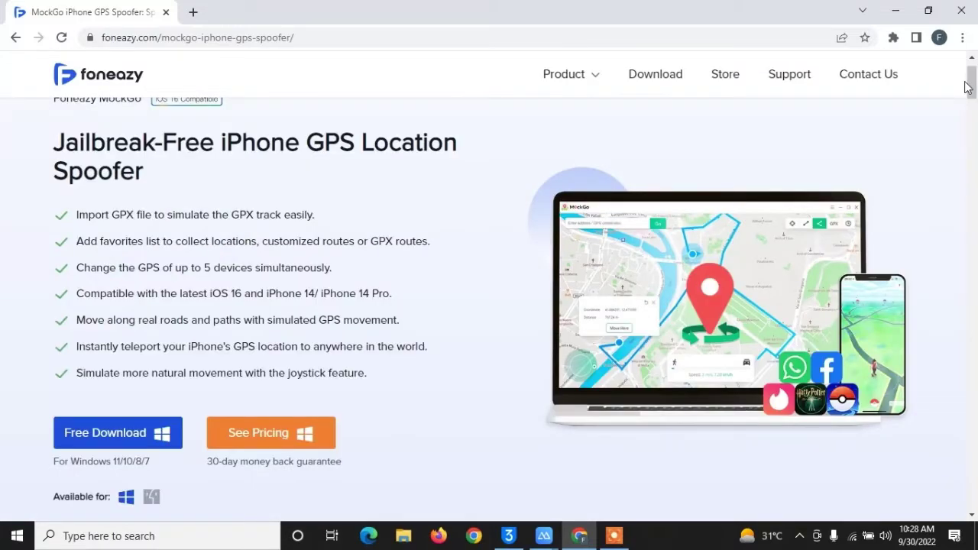
left_click(895, 11)
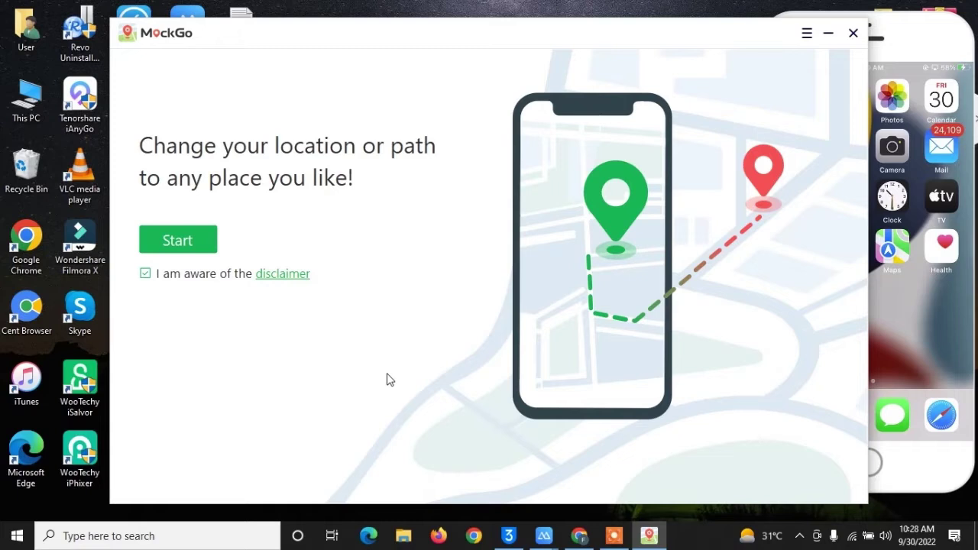
Start MockGo with the disclaimer accepted so it connects to the iPhone.
left_click(208, 243)
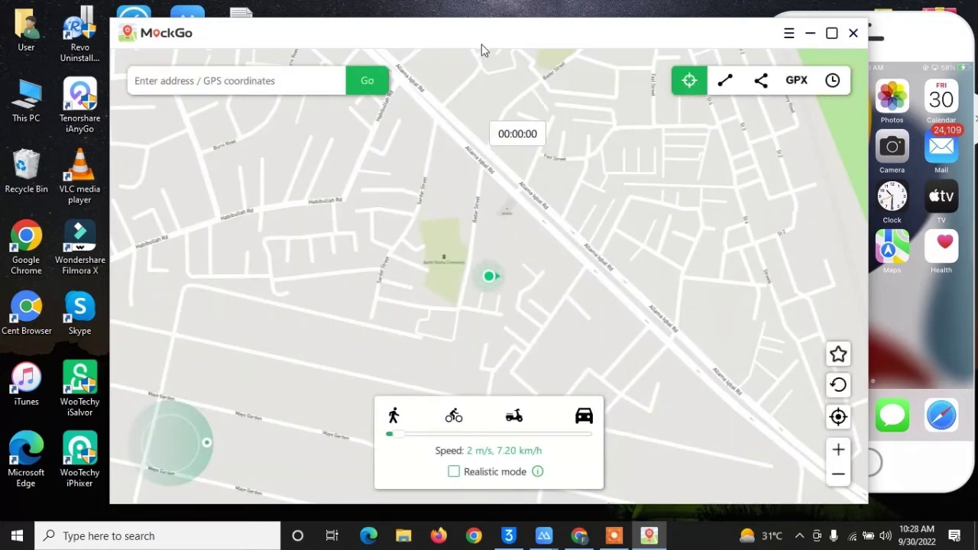
Move the MockGo map window left, beside the mirrored iPhone home screen.
left_click_drag(471, 43, 365, 43)
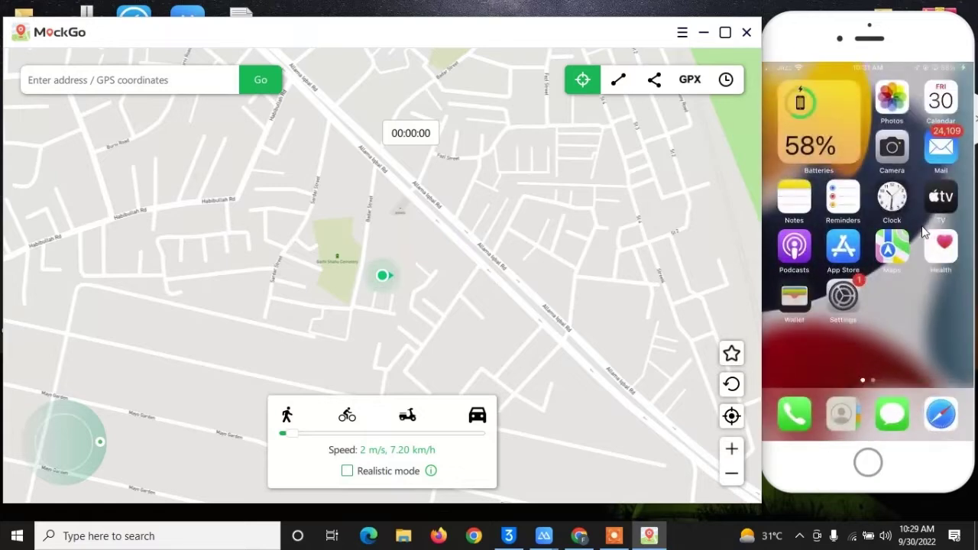
Search 'united states' and teleport the iPhone to the suggested Parañaque, Metro Manila spot.
left_click(155, 86)
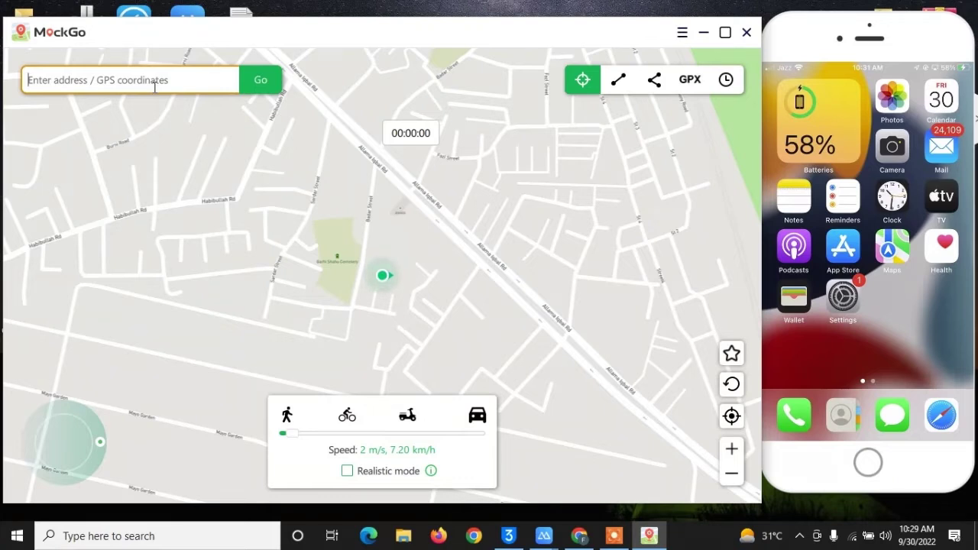
type("unite")
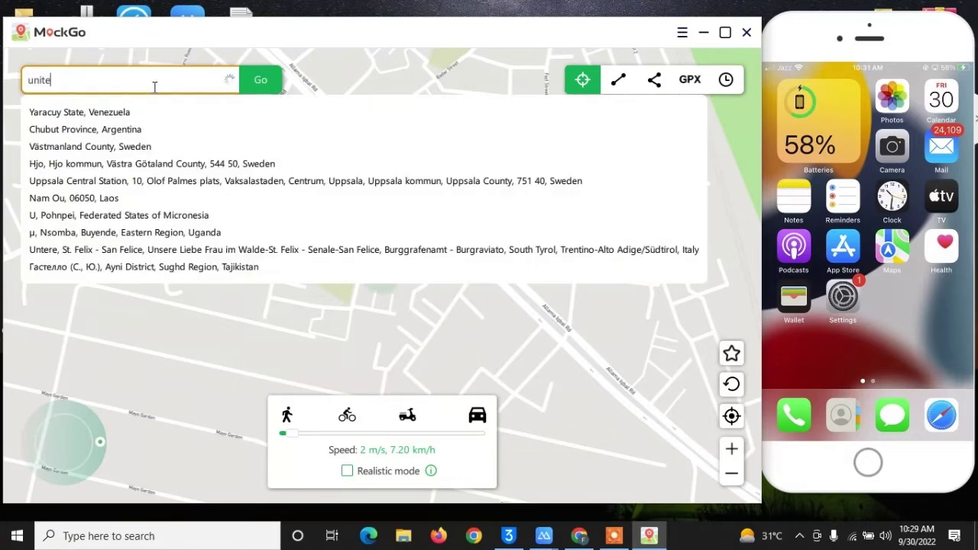
type("d")
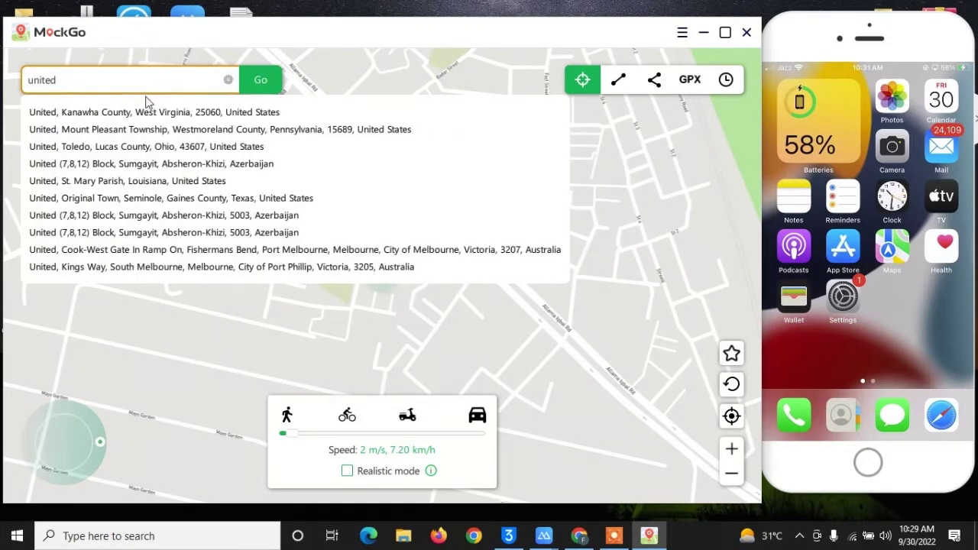
type(" states")
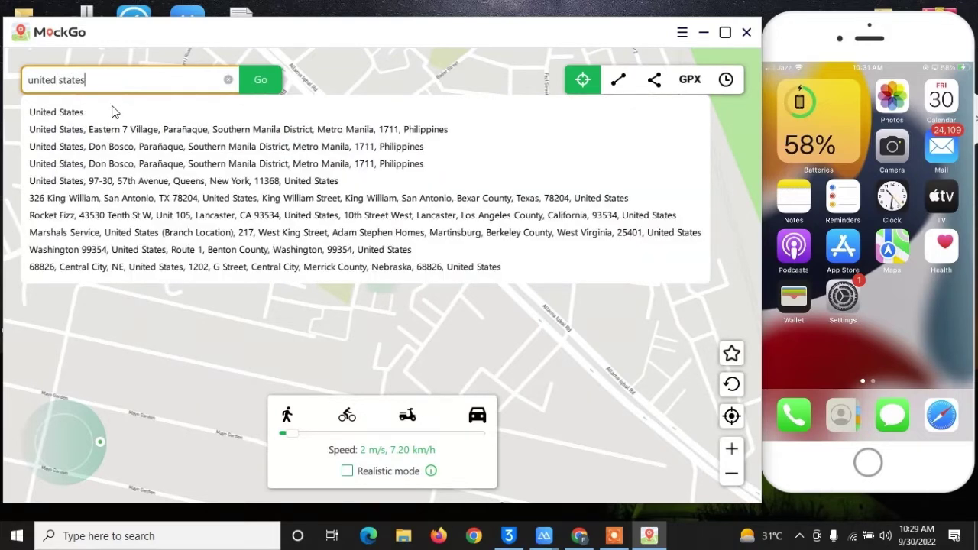
left_click(63, 143)
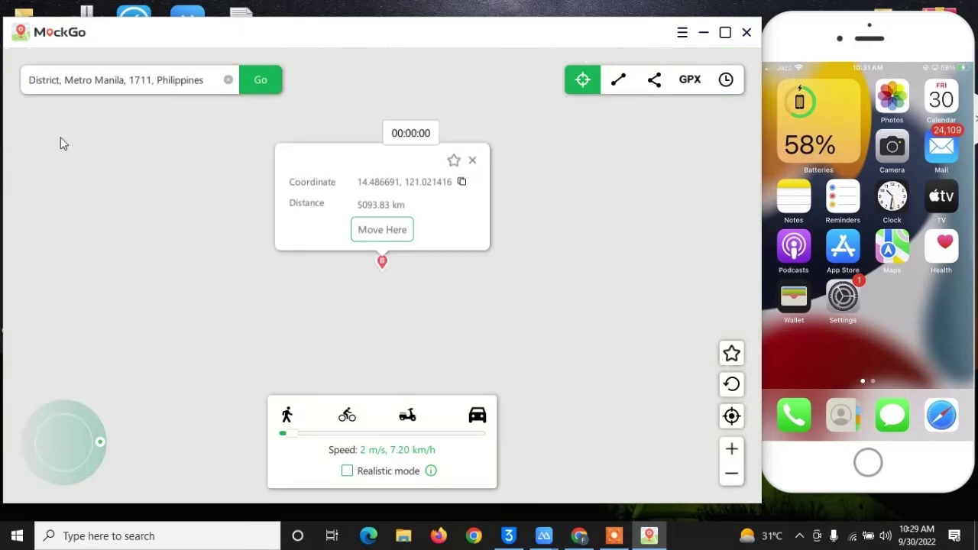
left_click(395, 238)
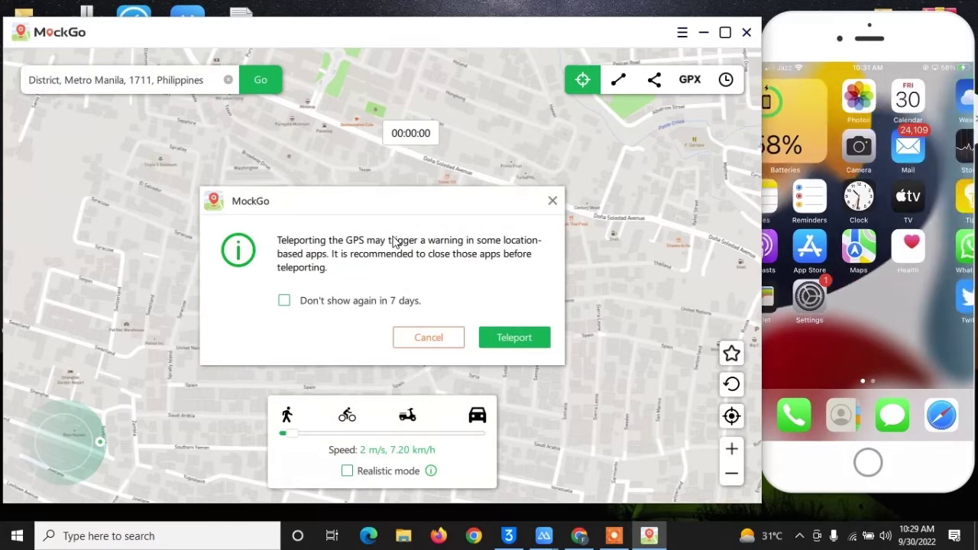
left_click(533, 339)
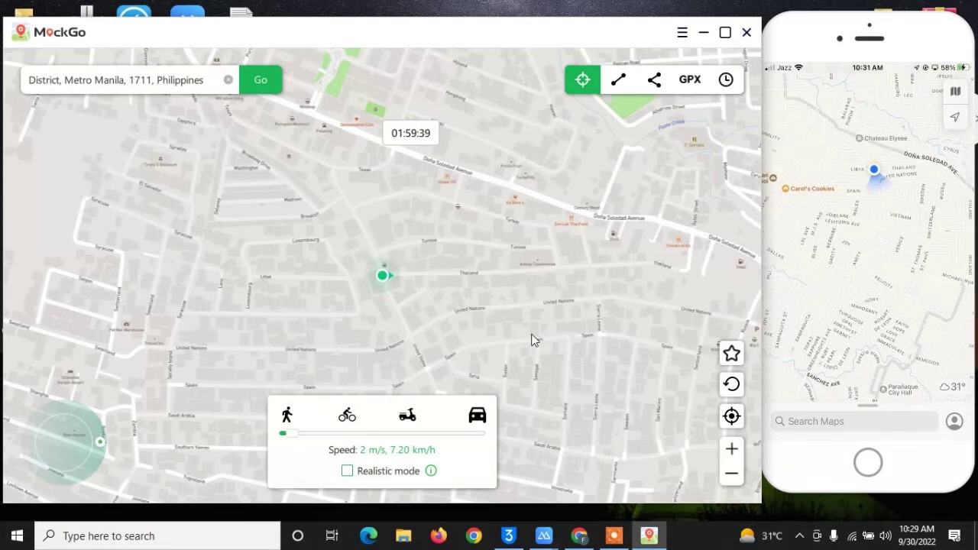
Clear the Metro Manila address from MockGo's search box for a new destination.
left_click(228, 80)
left_click(167, 86)
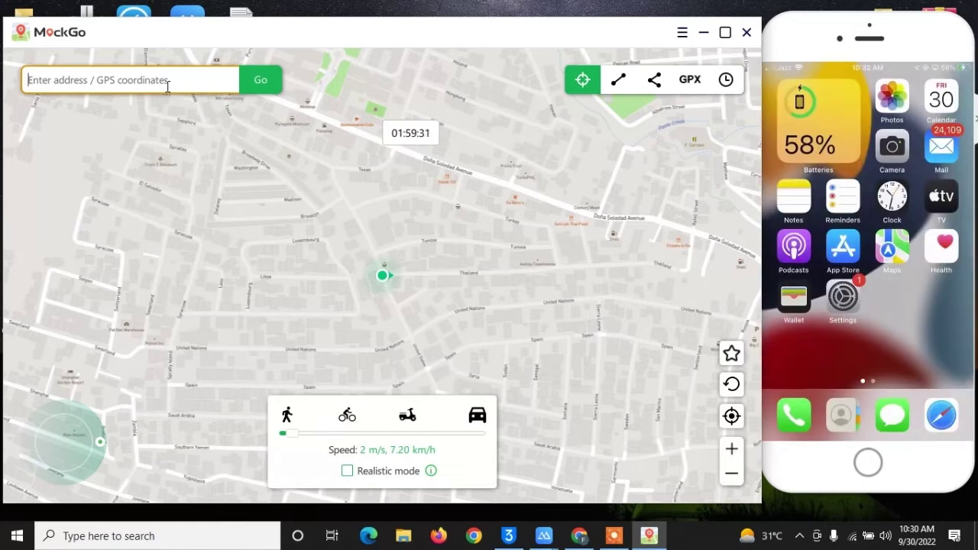
Search 'alain' and teleport the iPhone to Al Ain, Abu Dhabi Emirate.
type("united ")
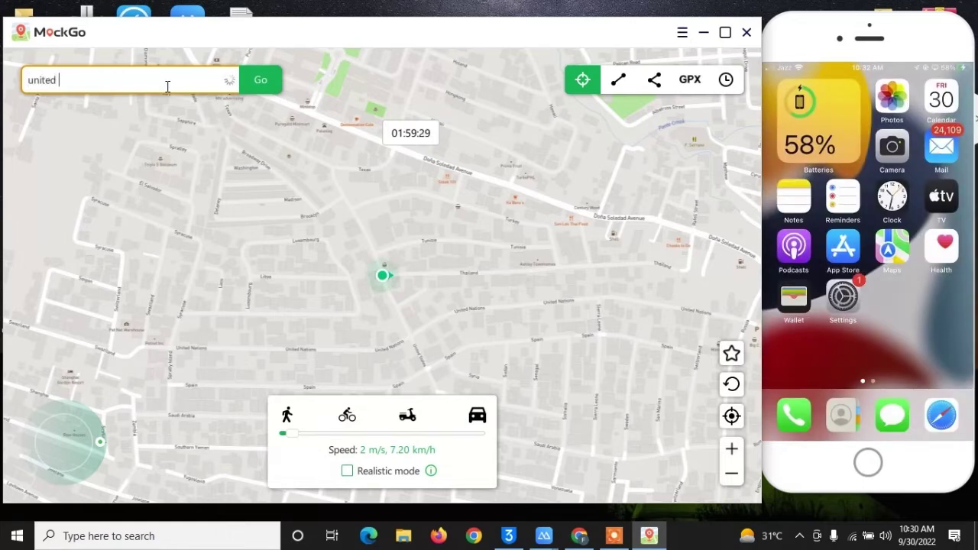
type("arab")
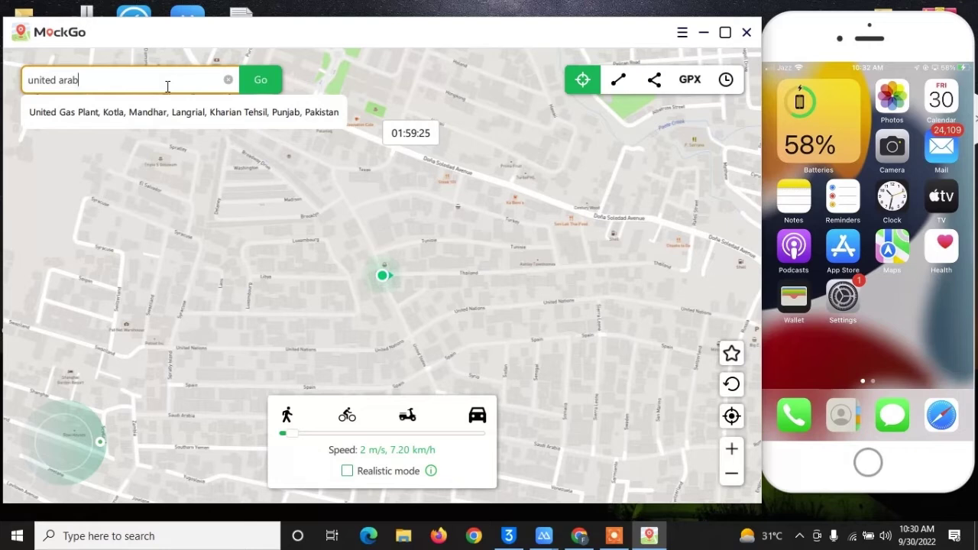
key("ctrl+a")
key("BackSpace")
type("ala")
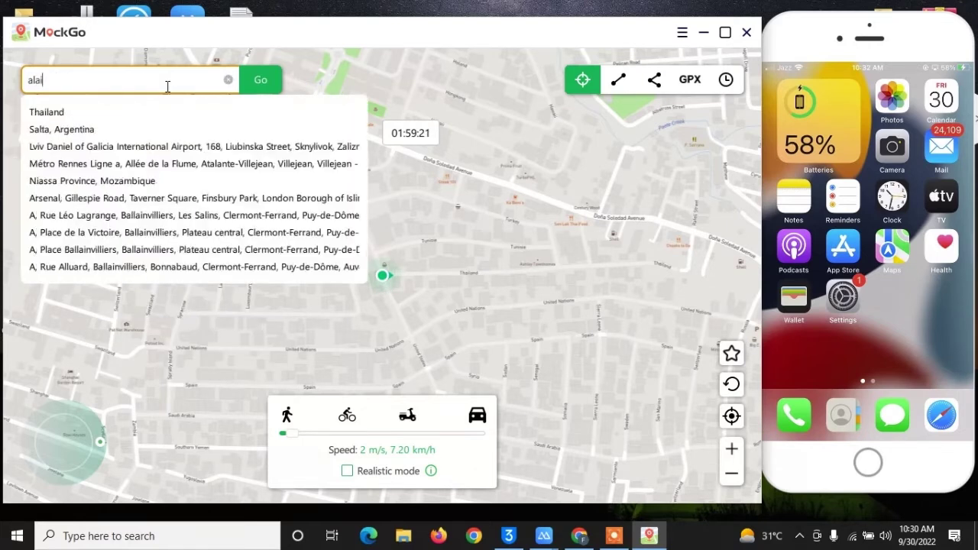
type("in")
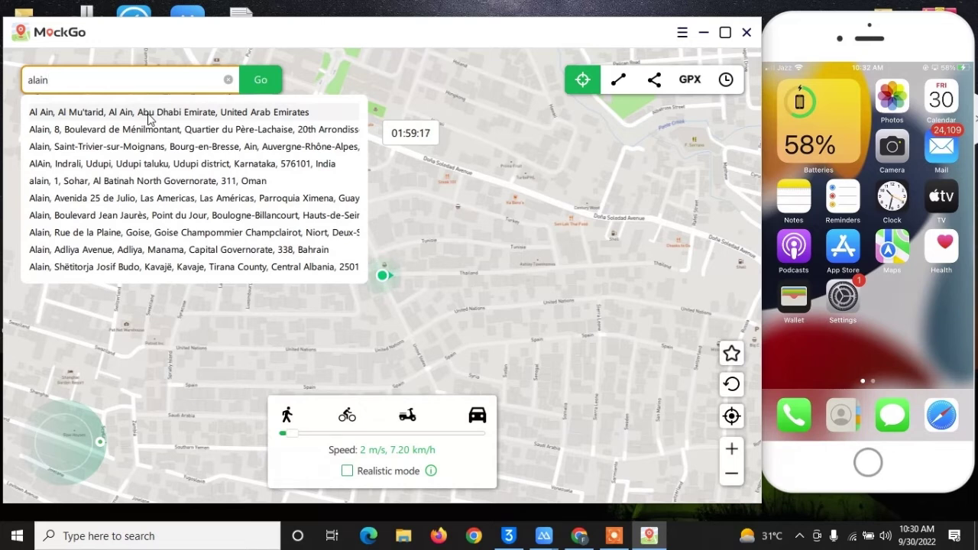
left_click(150, 115)
left_click(370, 233)
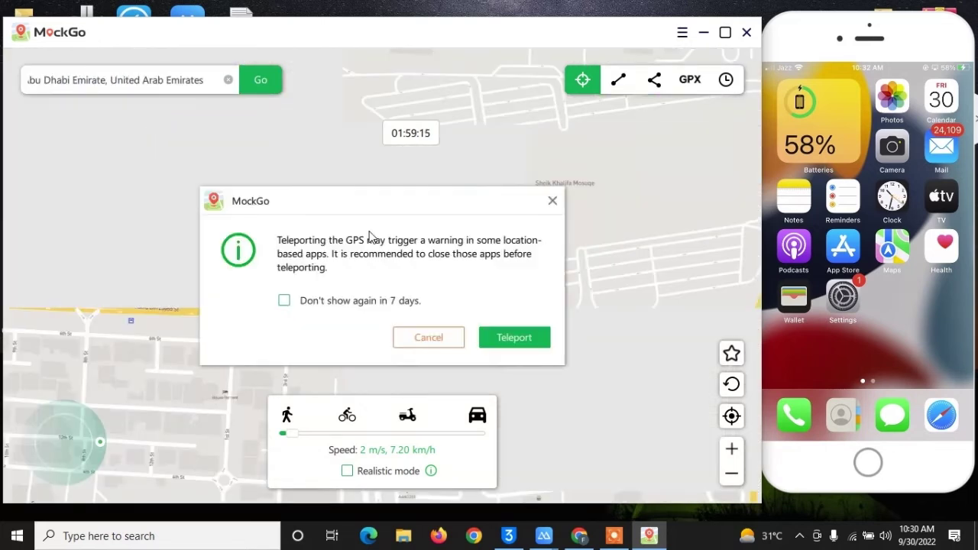
left_click(494, 340)
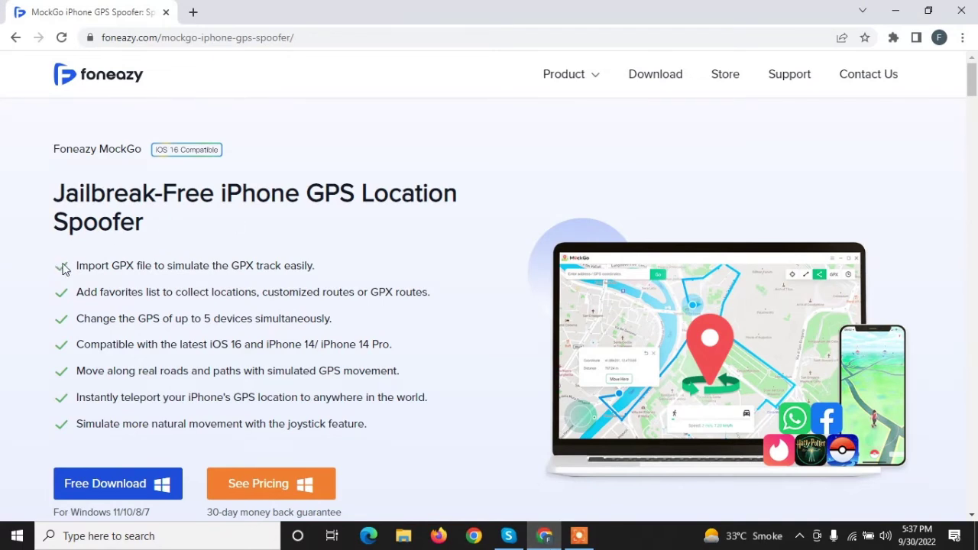
Highlight each MockGo feature line, from Import GPX through joystick movement.
left_click_drag(73, 263, 330, 269)
left_click_drag(78, 292, 442, 295)
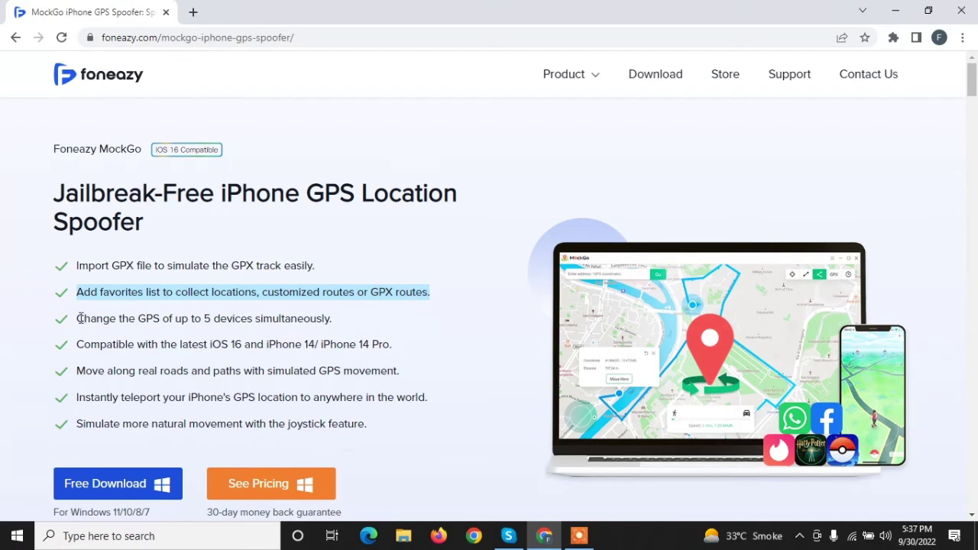
left_click_drag(76, 319, 330, 331)
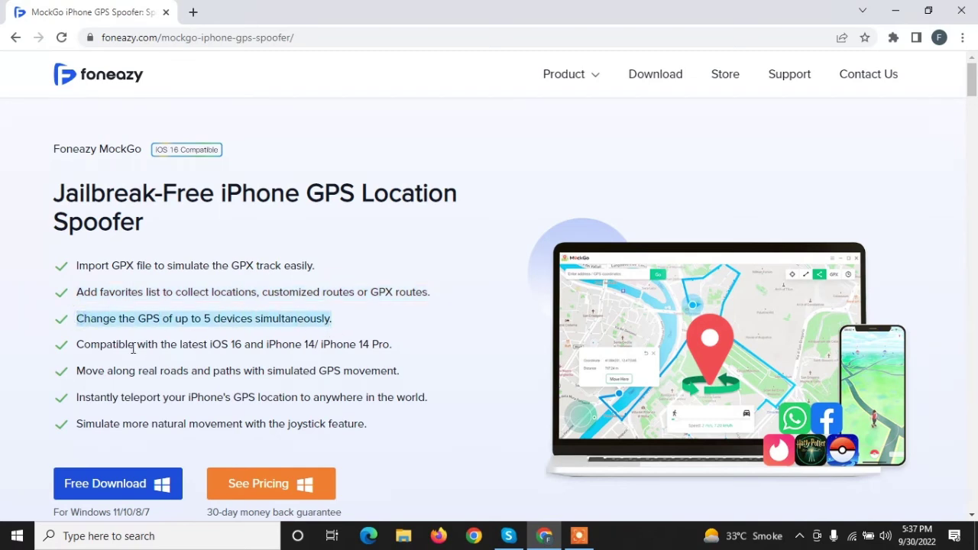
left_click_drag(78, 345, 392, 348)
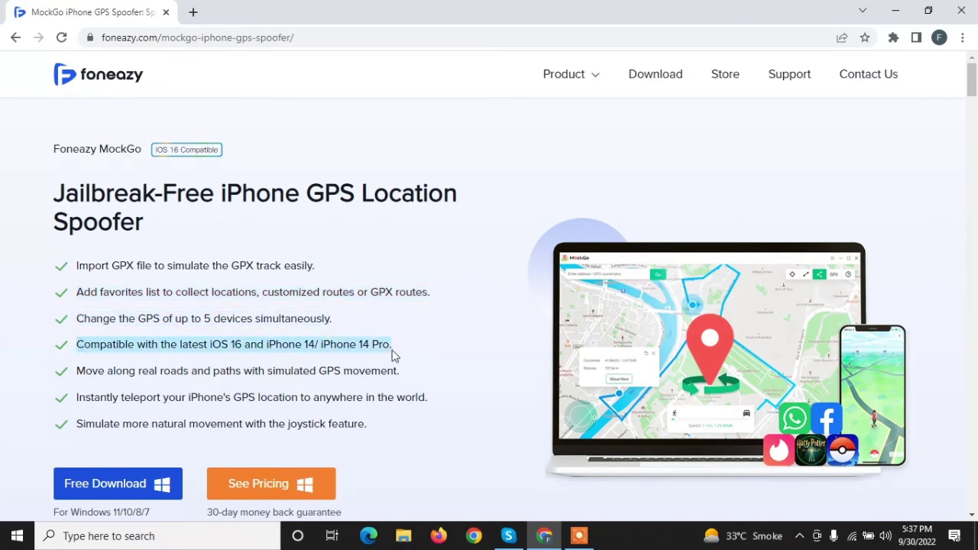
left_click_drag(78, 370, 399, 371)
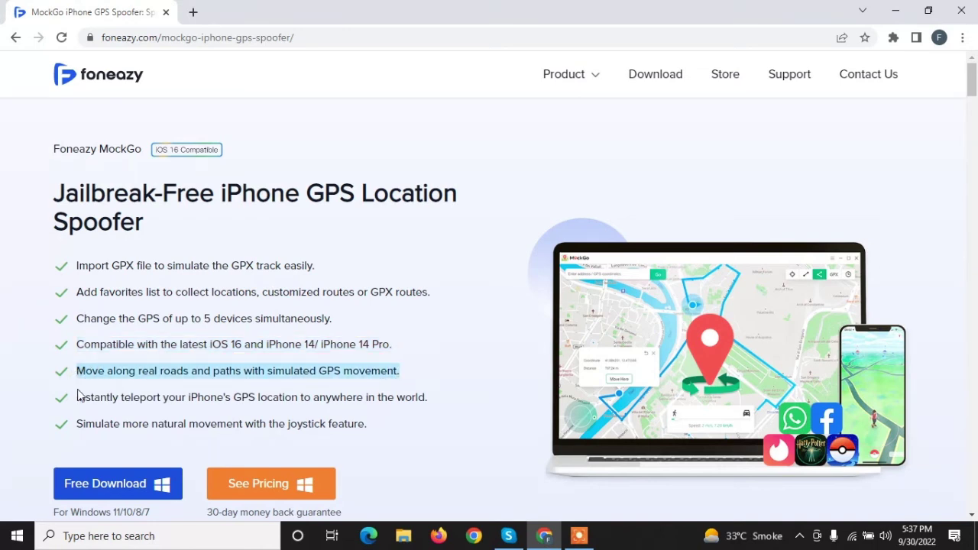
left_click_drag(77, 392, 430, 403)
left_click_drag(78, 423, 367, 428)
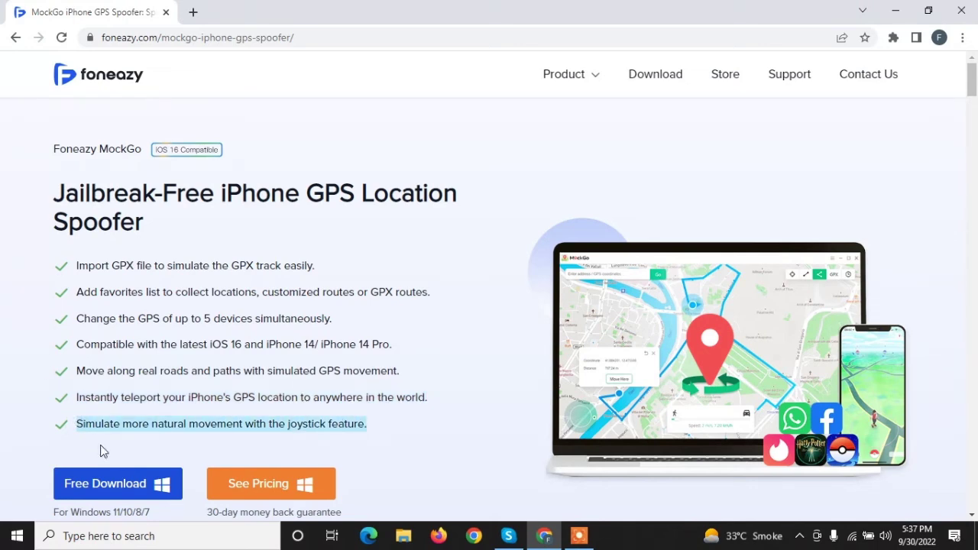